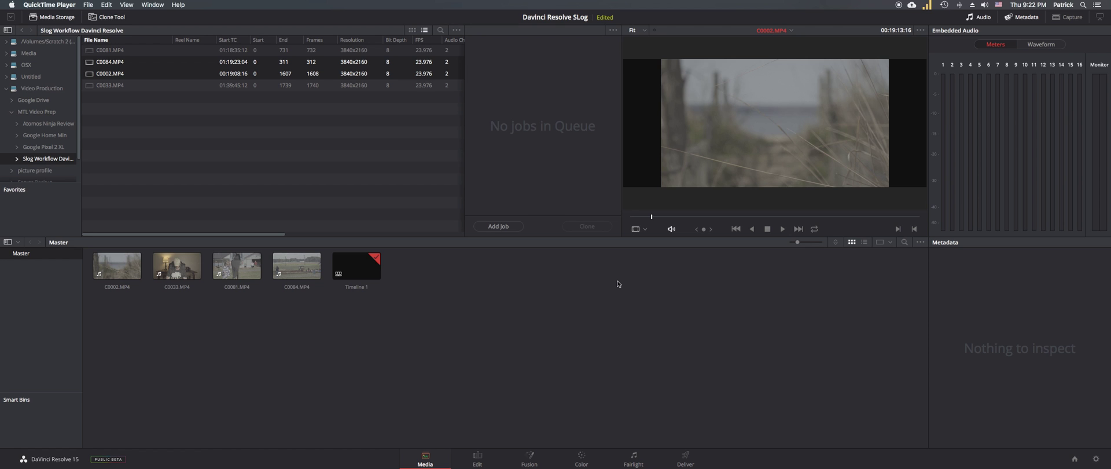
Step: Bring the DaVinci Resolve window in front of QuickTime Player
{"action": "left_click", "coordinate": [266, 168]}
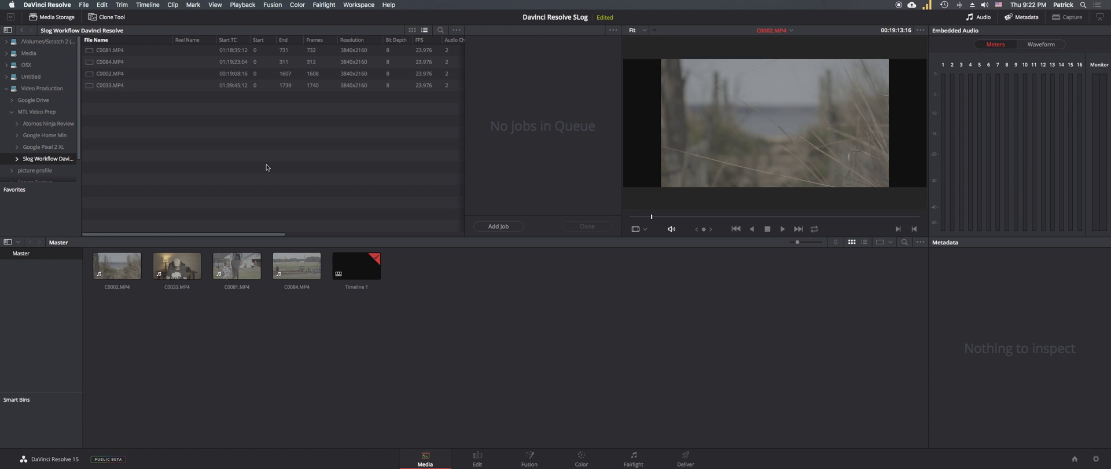
Step: Load C0033.MP4 into the viewer and play it to preview the flat S-Log footage
{"action": "left_click", "coordinate": [268, 168]}
{"action": "left_click_drag", "start_coordinate": [326, 336], "coordinate": [166, 293]}
{"action": "left_click", "coordinate": [170, 263]}
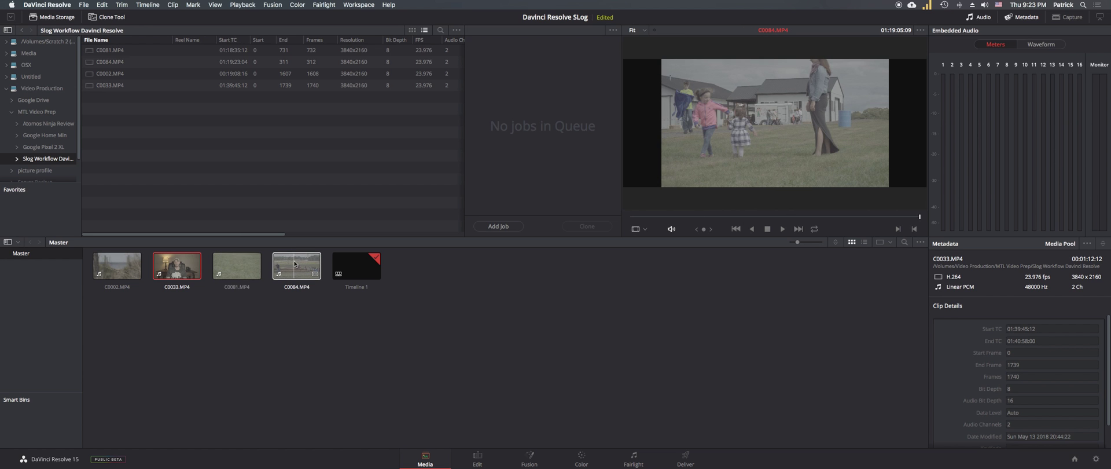
{"action": "key", "text": "space"}
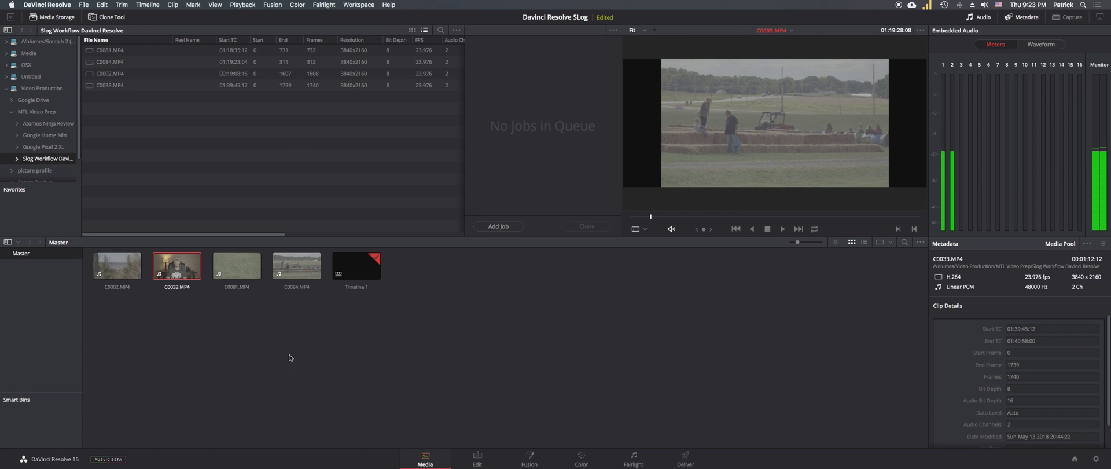
{"action": "left_click", "coordinate": [314, 322]}
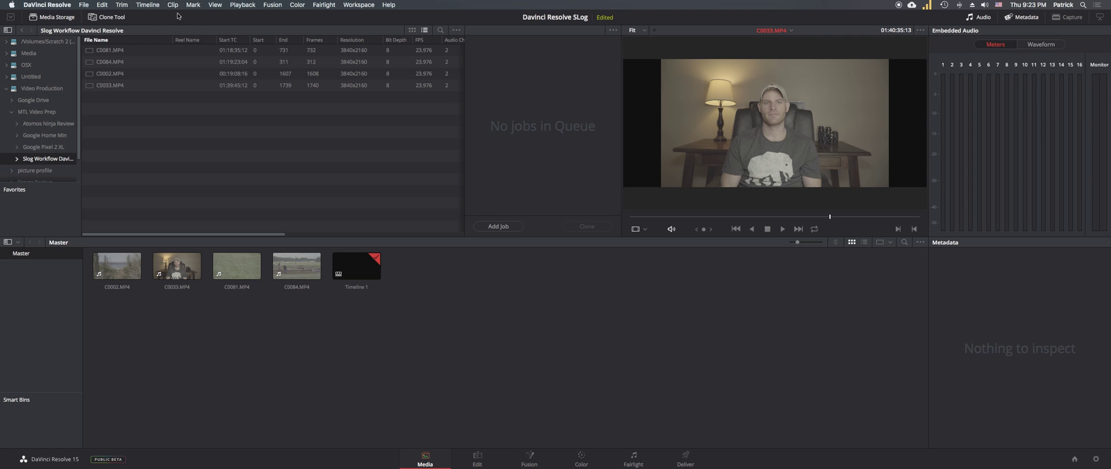
Step: Set the project color science to ACEScc with a Rec.709 ACES output transform, and save
{"action": "left_click", "coordinate": [84, 6]}
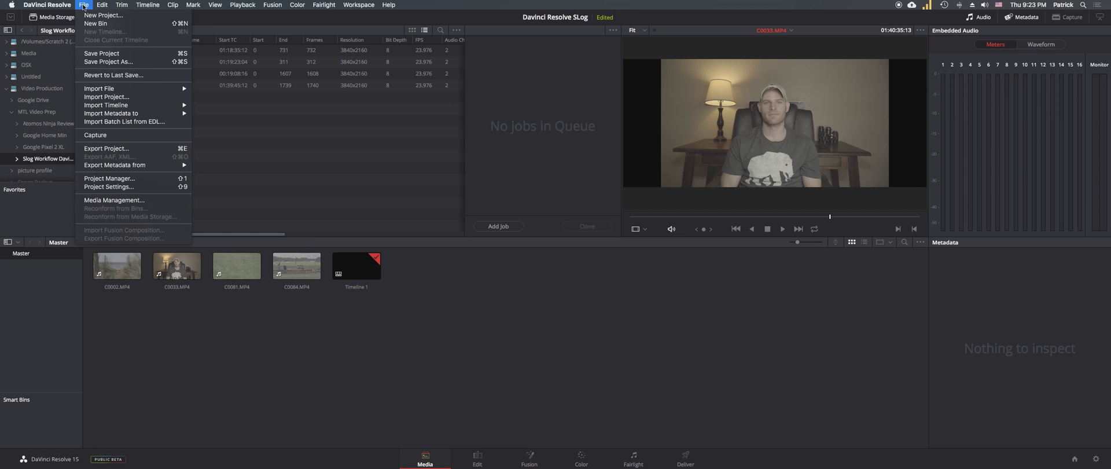
{"action": "left_click", "coordinate": [145, 189]}
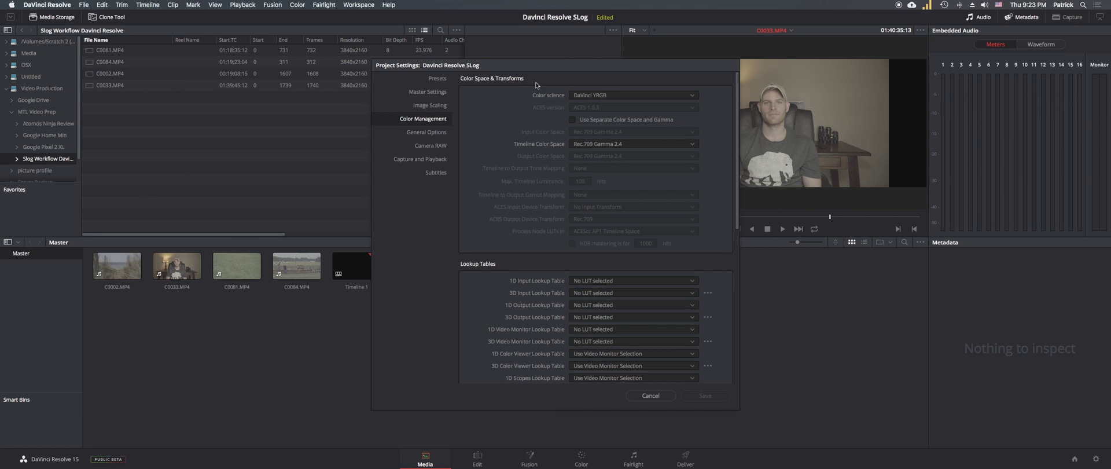
{"action": "left_click", "coordinate": [630, 97]}
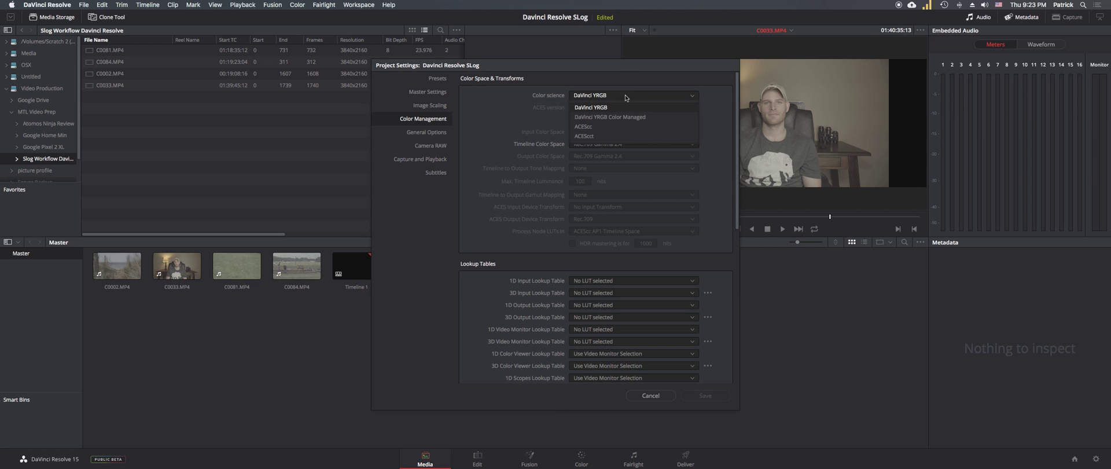
{"action": "left_click", "coordinate": [622, 127]}
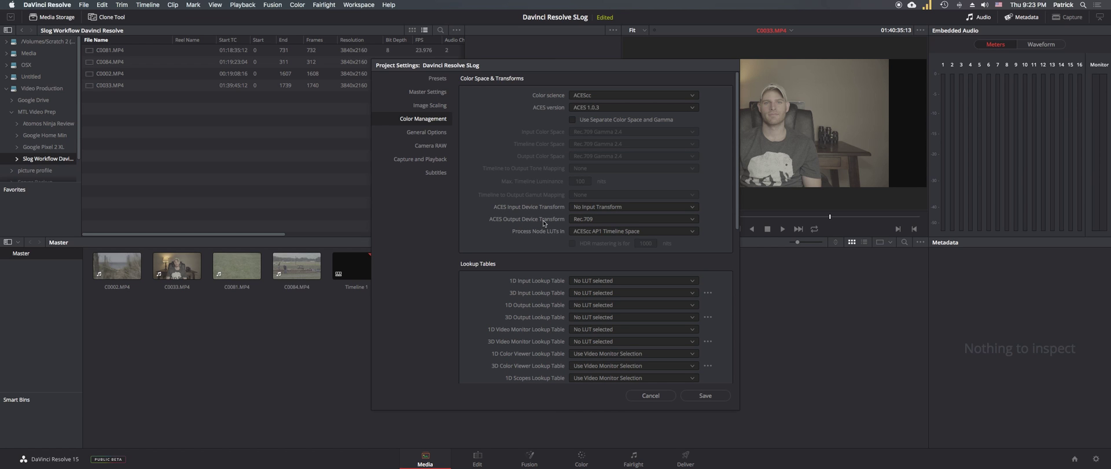
{"action": "left_click", "coordinate": [612, 220]}
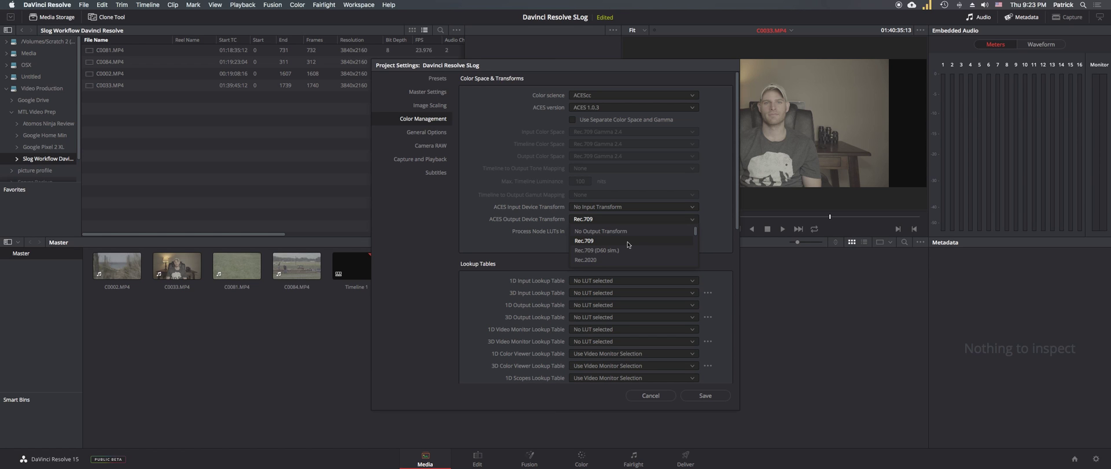
{"action": "left_click", "coordinate": [628, 244]}
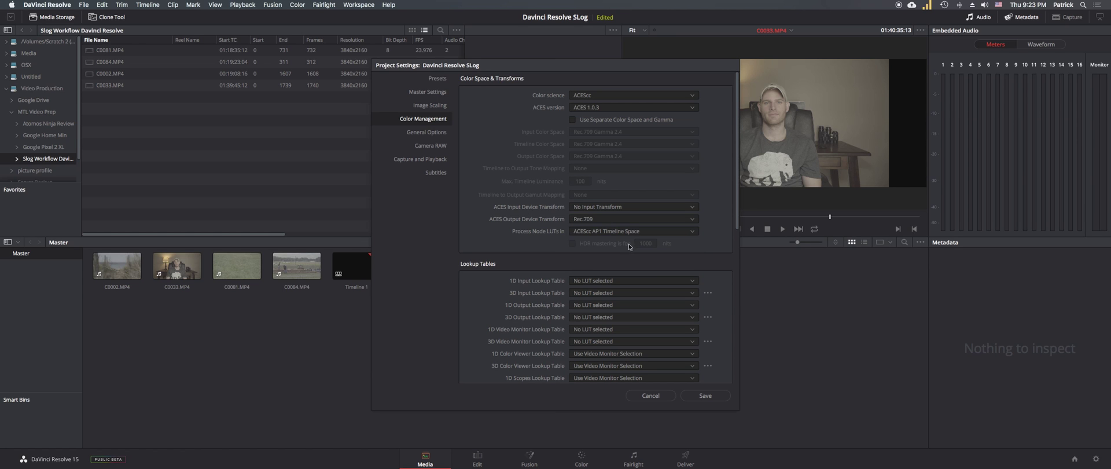
{"action": "left_click", "coordinate": [705, 395]}
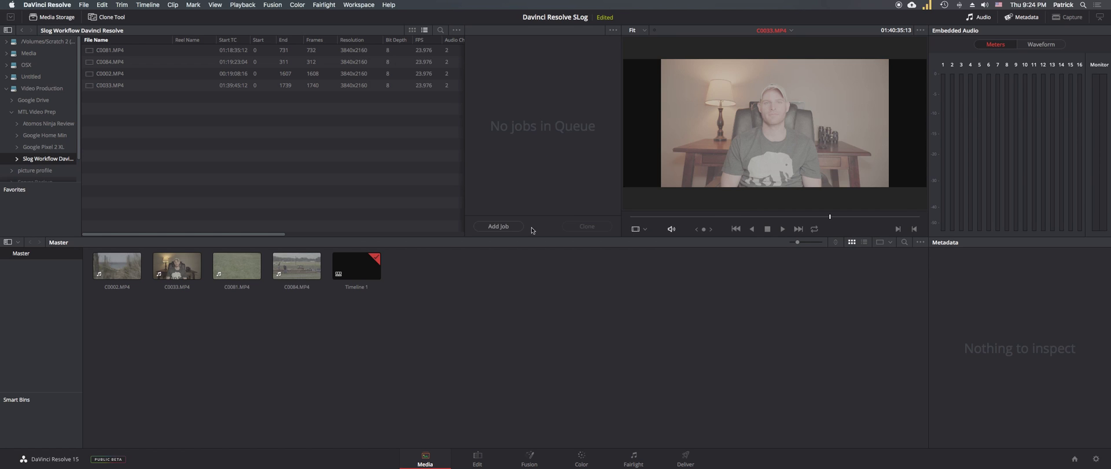
Step: Preview C0084.MP4 and C0002.MP4 in the viewer
{"action": "left_click", "coordinate": [300, 266]}
{"action": "left_click", "coordinate": [108, 267]}
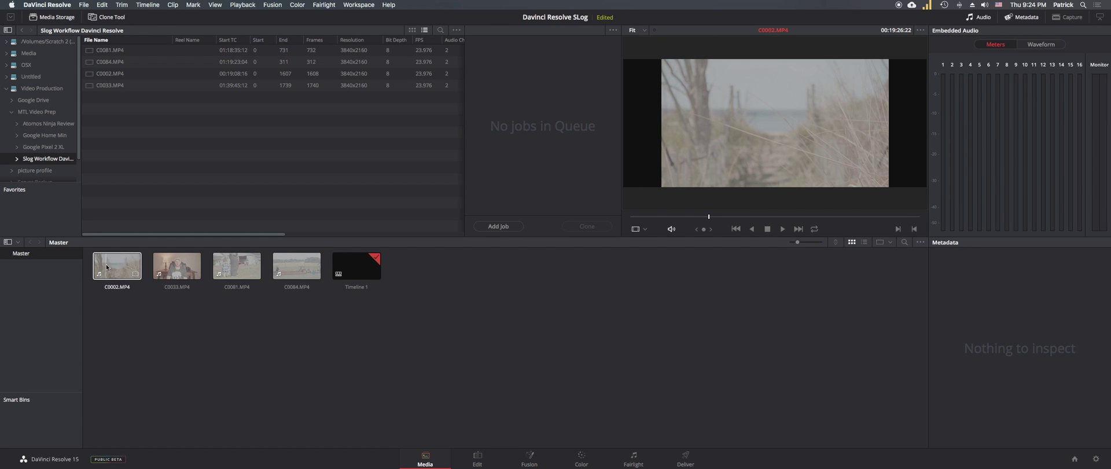
{"action": "left_click", "coordinate": [299, 314]}
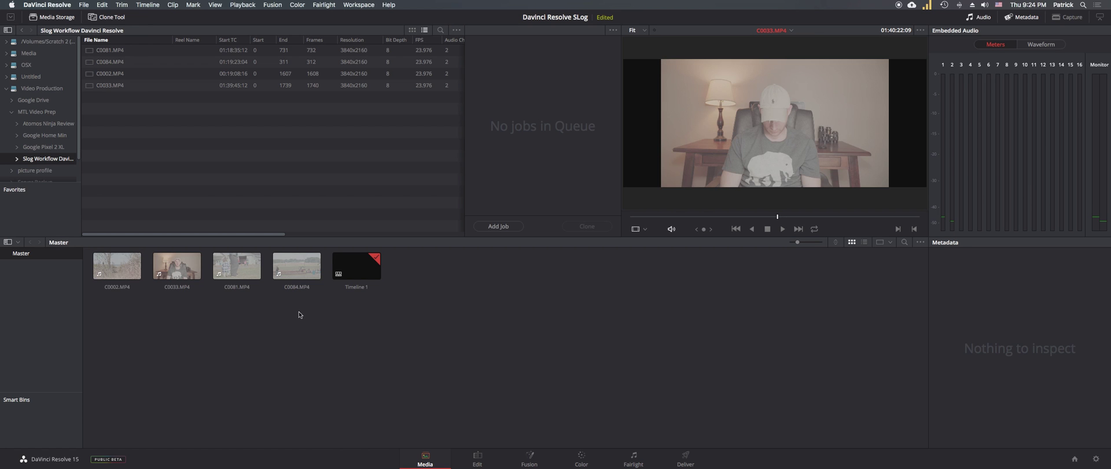
Step: Set the data levels of all four clips to Full in Clip Attributes
{"action": "left_click_drag", "start_coordinate": [313, 319], "coordinate": [137, 270]}
{"action": "right_click", "coordinate": [184, 267]}
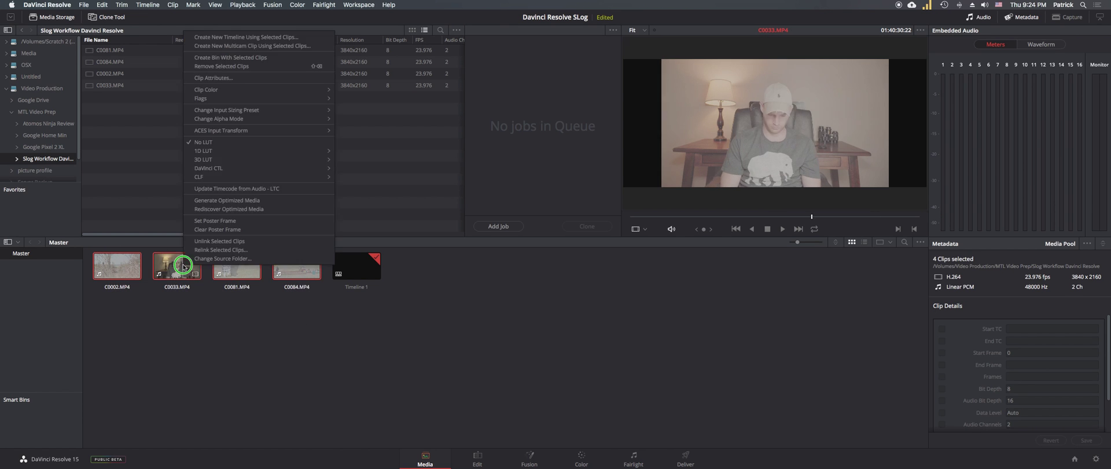
{"action": "mouse_move", "coordinate": [254, 106]}
{"action": "left_click", "coordinate": [254, 80]}
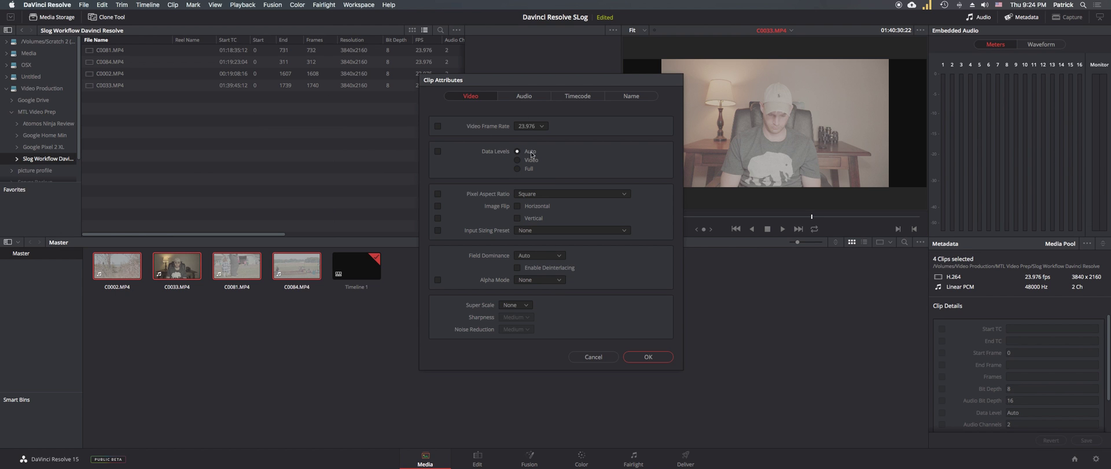
{"action": "left_click", "coordinate": [517, 169]}
{"action": "left_click", "coordinate": [658, 359]}
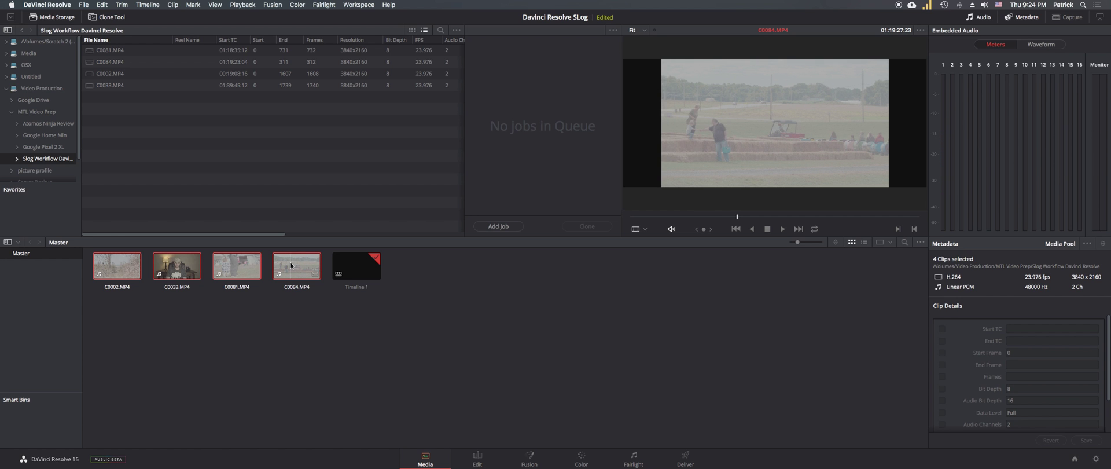
{"action": "left_click", "coordinate": [304, 318]}
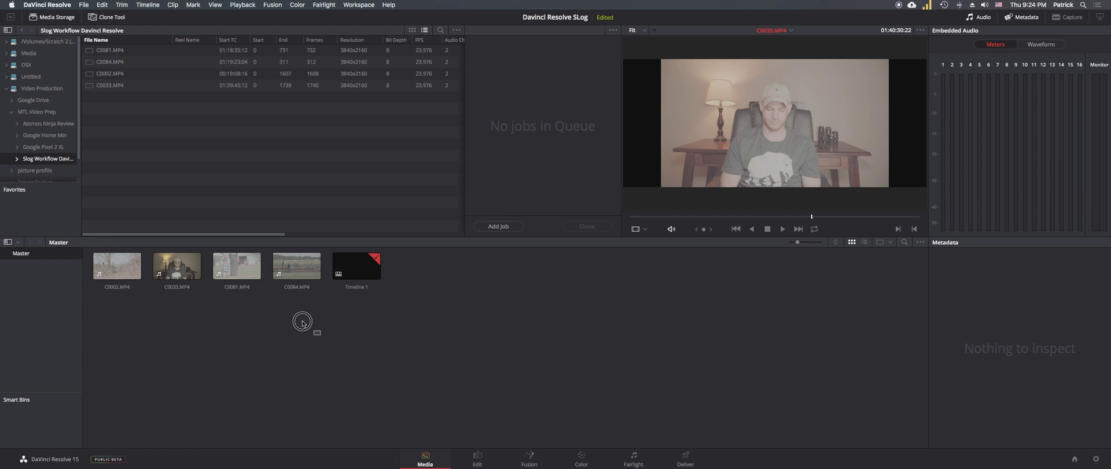
Step: Apply the Sony SLog2 ACES input transform to all four clips
{"action": "left_click_drag", "start_coordinate": [321, 335], "coordinate": [93, 244]}
{"action": "right_click", "coordinate": [176, 258]}
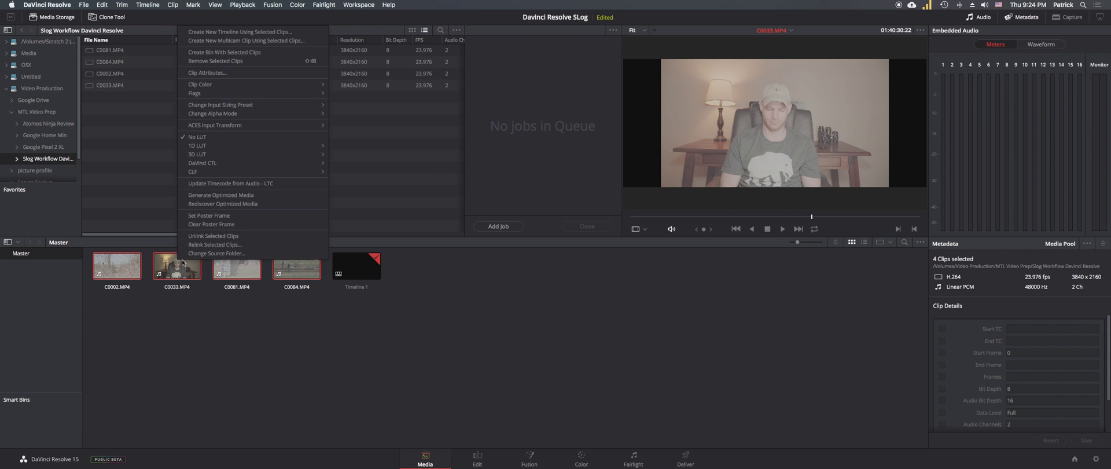
{"action": "mouse_move", "coordinate": [262, 127]}
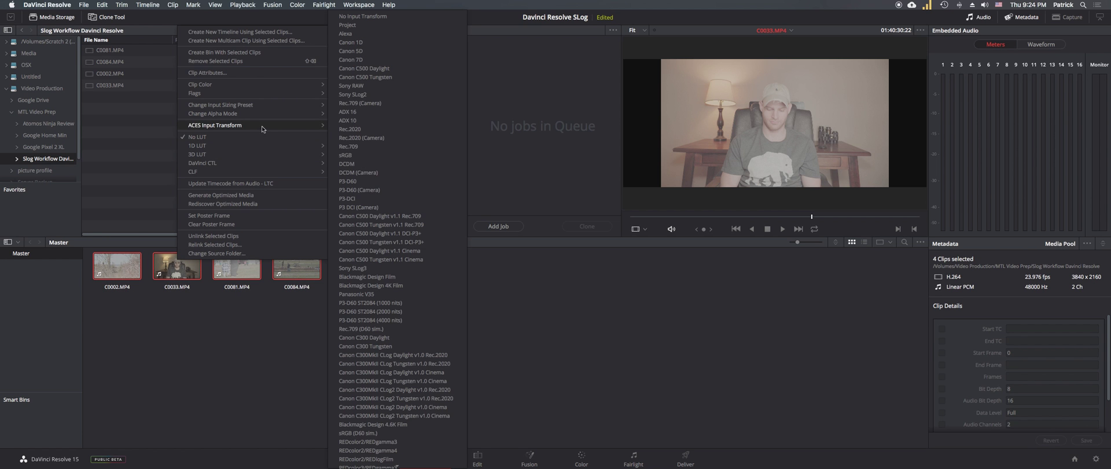
{"action": "left_click", "coordinate": [396, 95]}
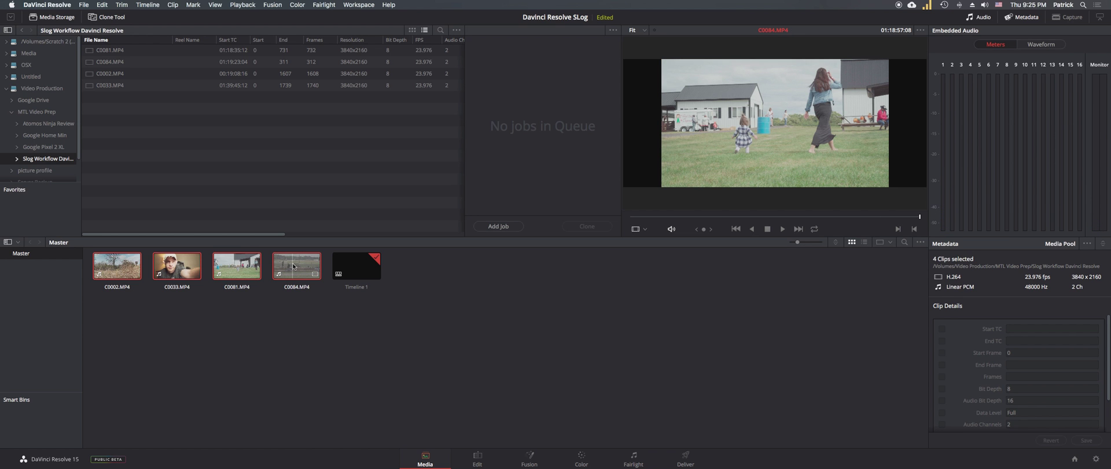
{"action": "left_click", "coordinate": [429, 351]}
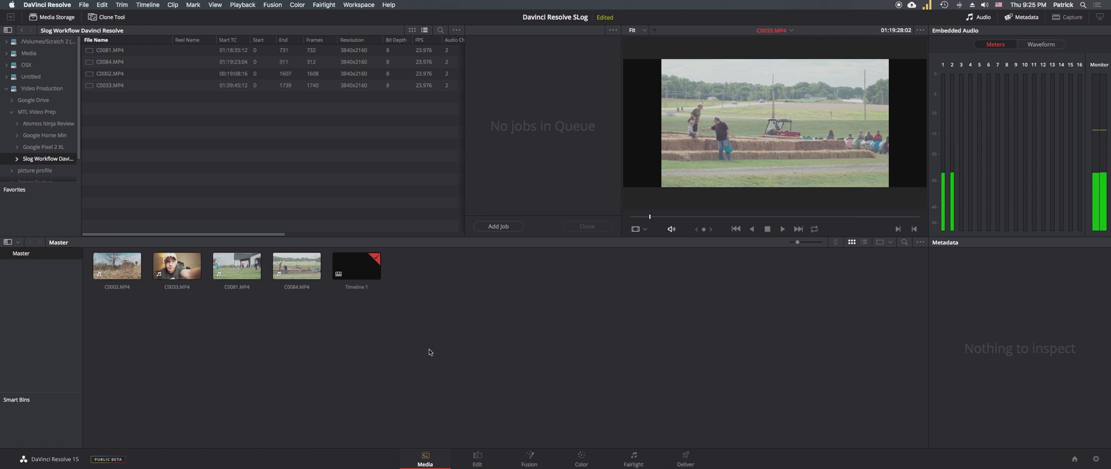
{"action": "left_click", "coordinate": [477, 457]}
{"action": "left_click_drag", "start_coordinate": [133, 49], "coordinate": [444, 321]}
{"action": "left_click", "coordinate": [445, 320]}
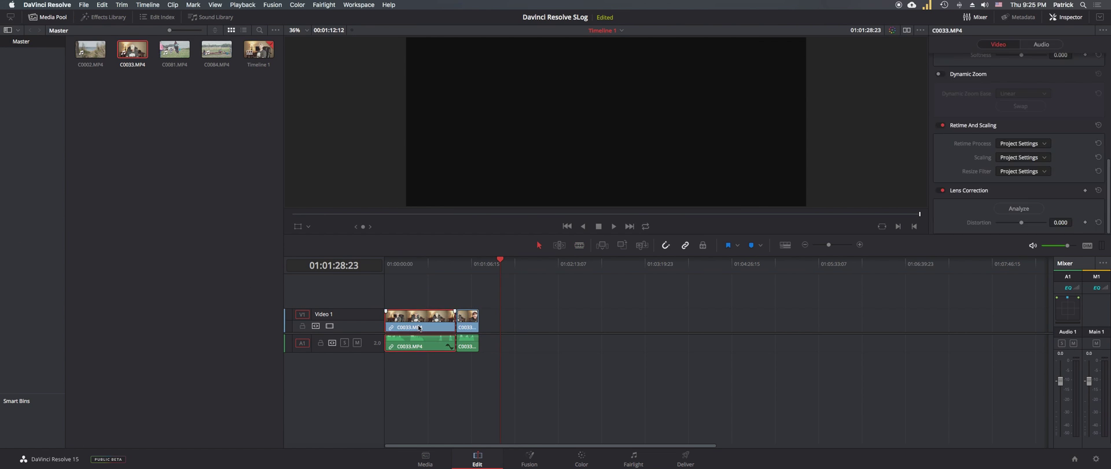
{"action": "left_click_drag", "start_coordinate": [91, 49], "coordinate": [412, 324]}
{"action": "left_click", "coordinate": [394, 261]}
{"action": "left_click", "coordinate": [433, 263]}
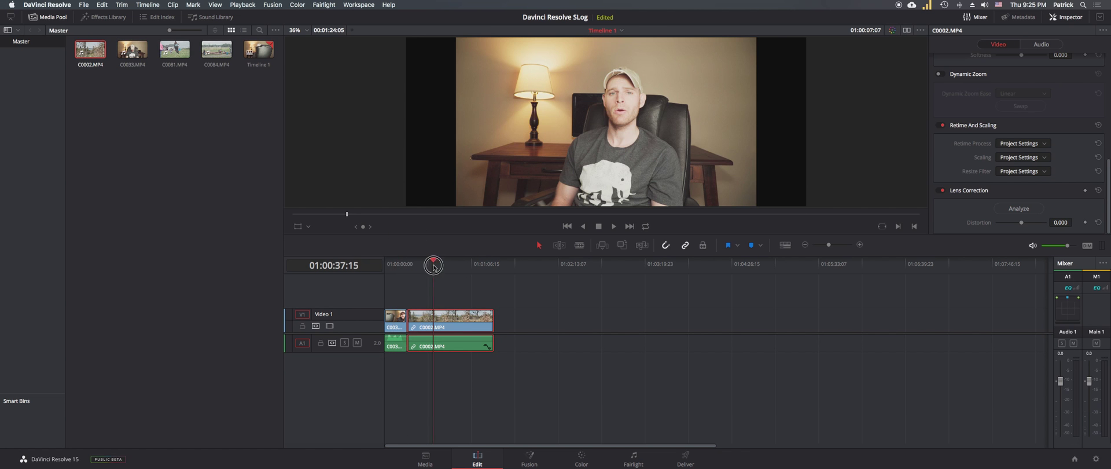
{"action": "left_click", "coordinate": [453, 262]}
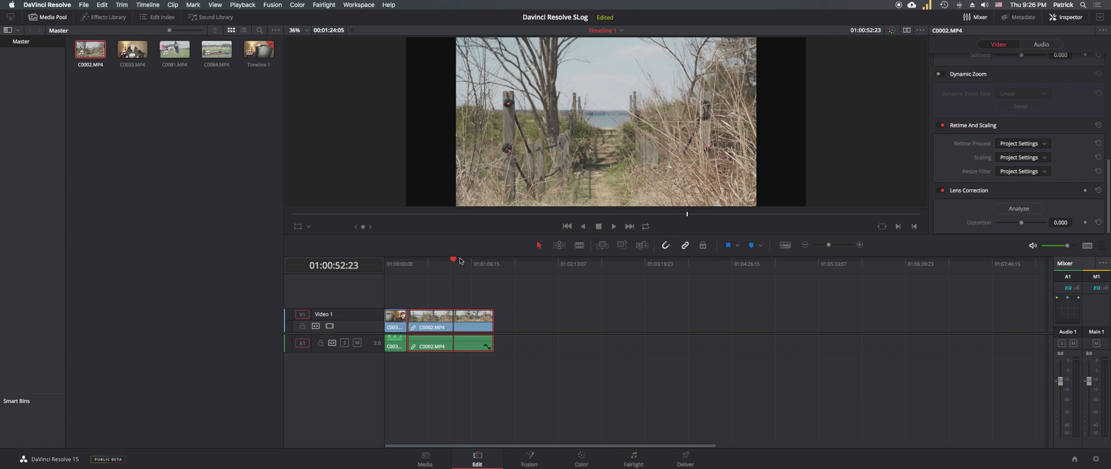
{"action": "left_click", "coordinate": [435, 266]}
{"action": "left_click", "coordinate": [471, 266]}
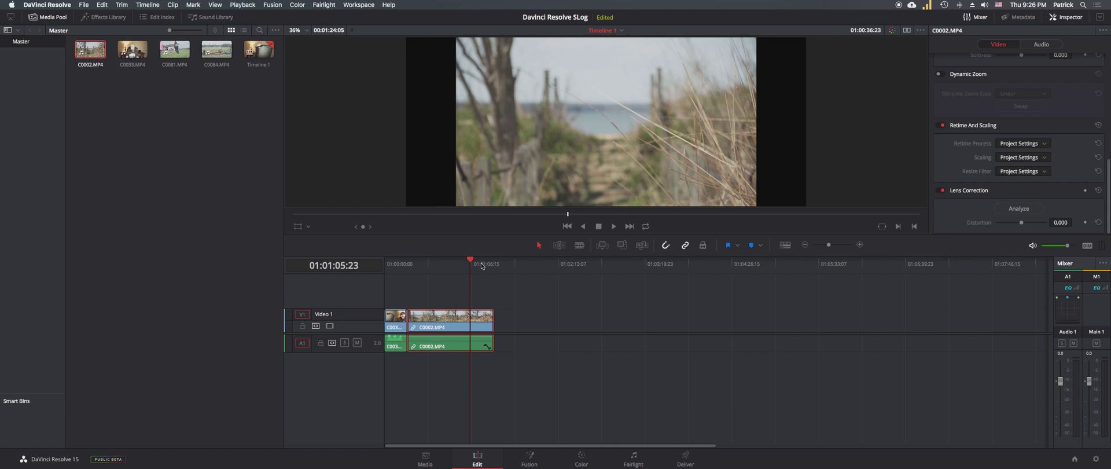
{"action": "left_click", "coordinate": [387, 263]}
{"action": "left_click", "coordinate": [395, 263]}
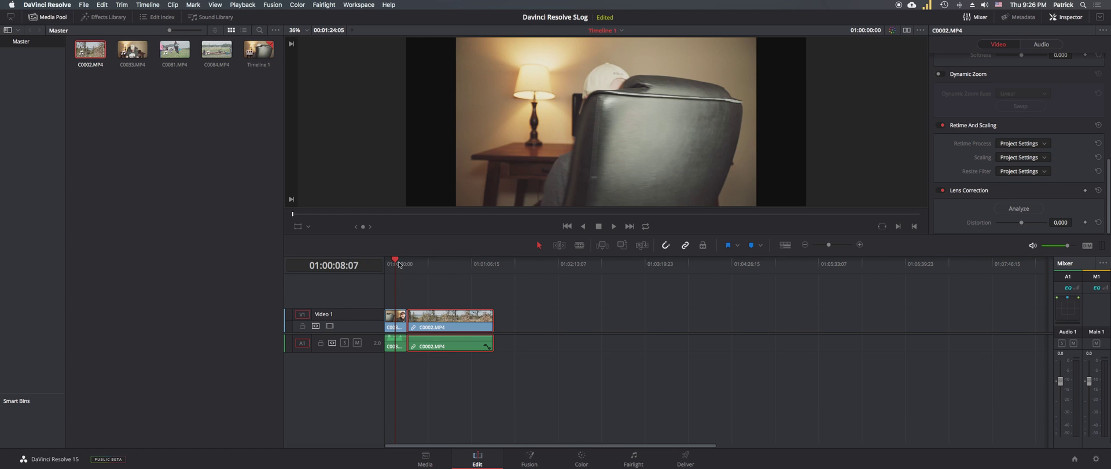
Step: On the Color page, add a serial node after node 01 and lower Offset to 15.15
{"action": "left_click", "coordinate": [594, 456]}
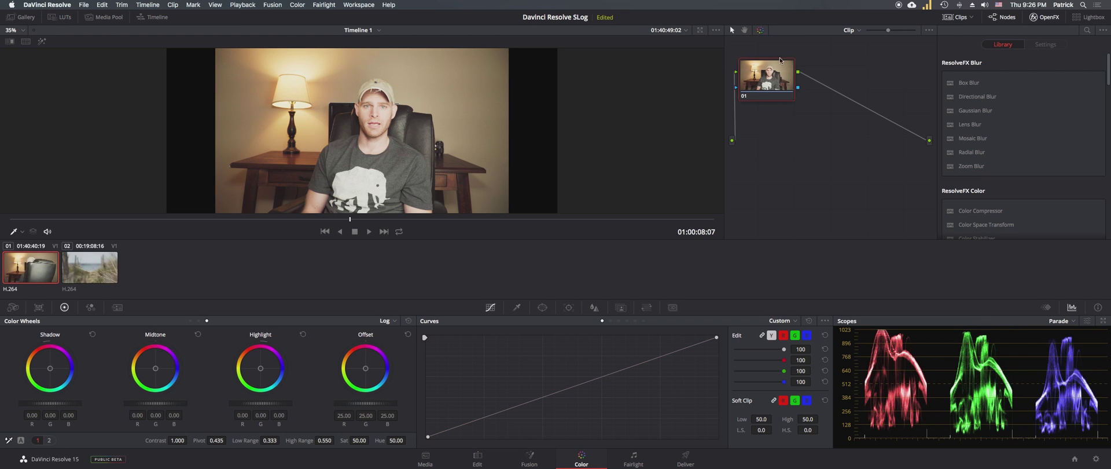
{"action": "right_click", "coordinate": [768, 78]}
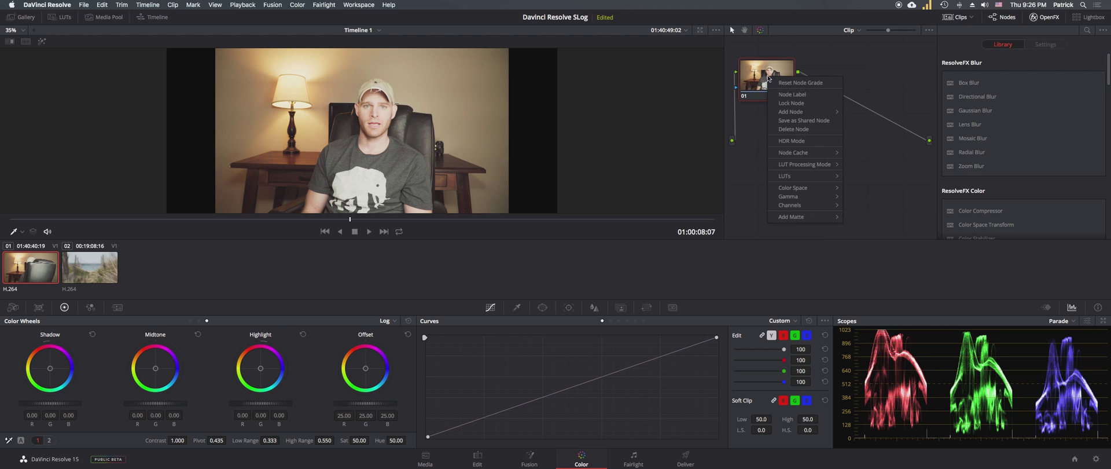
{"action": "mouse_move", "coordinate": [795, 113]}
{"action": "left_click", "coordinate": [865, 114]}
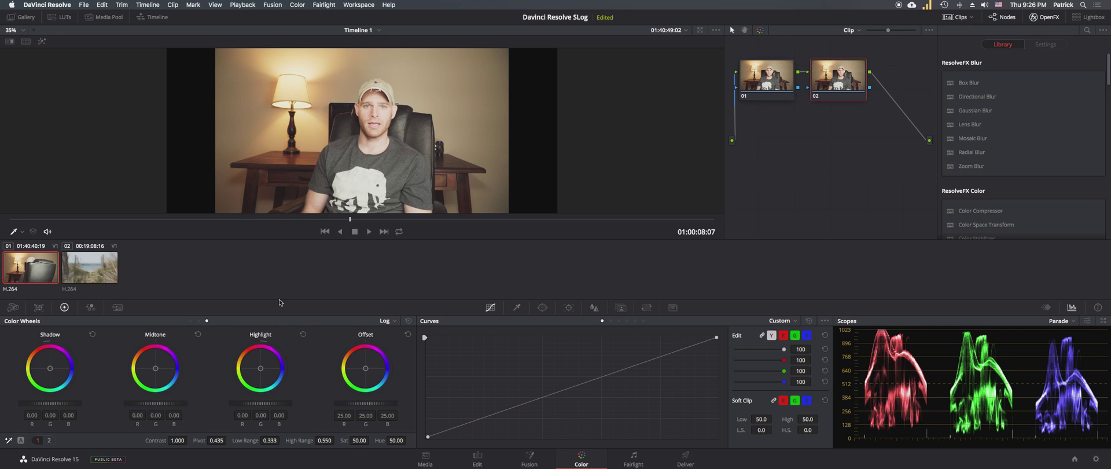
{"action": "left_click", "coordinate": [191, 320]}
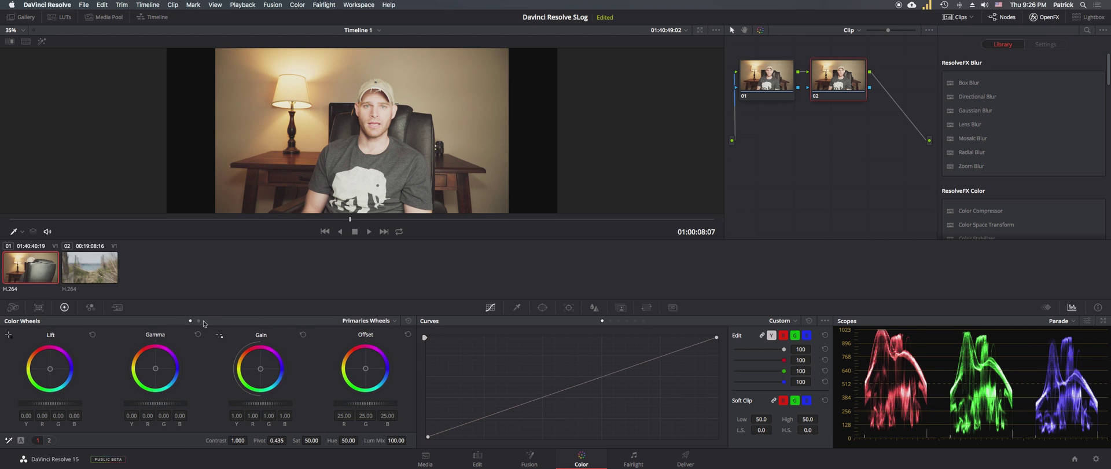
{"action": "left_click", "coordinate": [207, 321]}
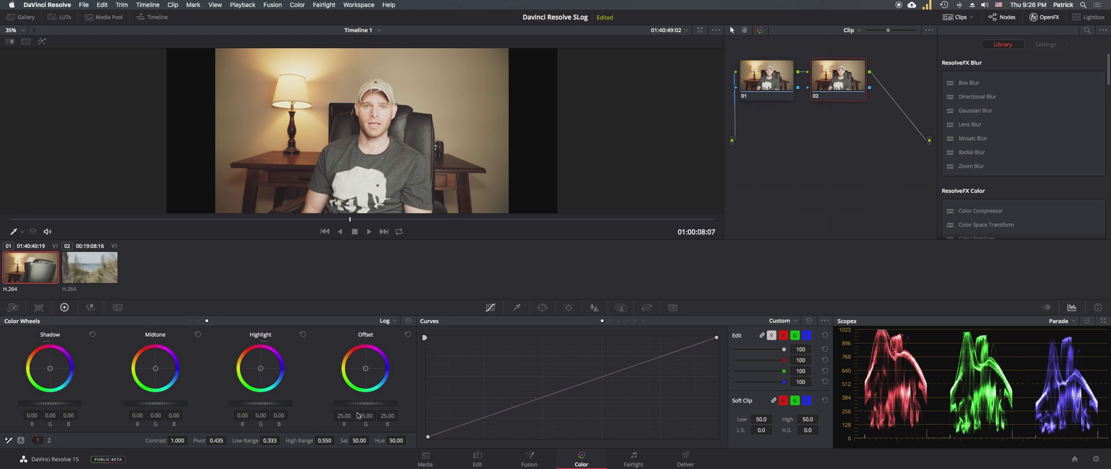
{"action": "left_click_drag", "start_coordinate": [382, 406], "coordinate": [222, 404]}
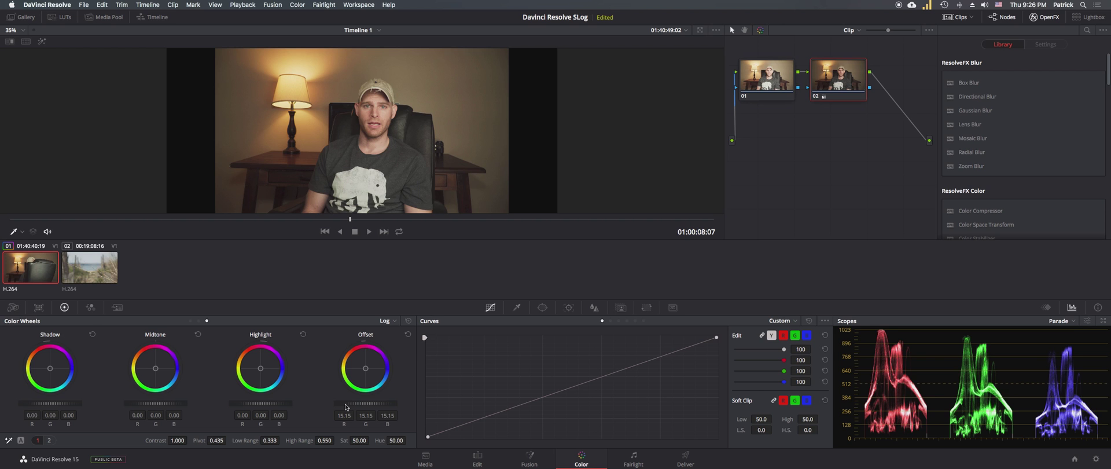
Step: Add a serial node to the beach grass clip and lower its Offset to 17.80
{"action": "left_click", "coordinate": [94, 271]}
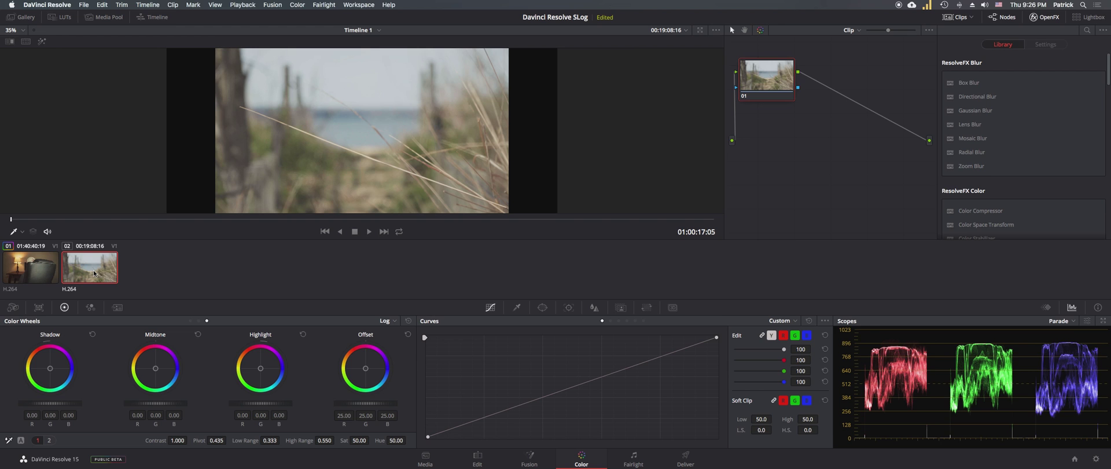
{"action": "right_click", "coordinate": [771, 80]}
{"action": "mouse_move", "coordinate": [805, 116]}
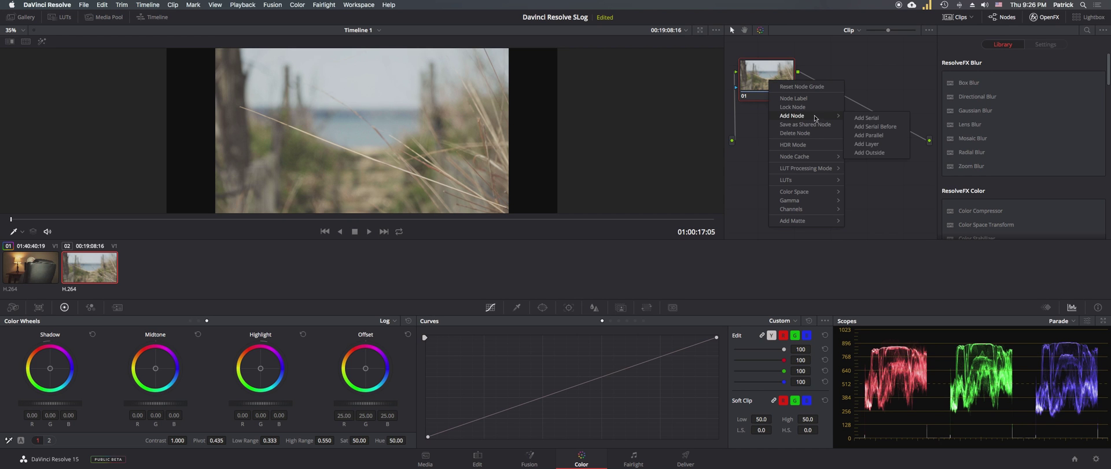
{"action": "left_click", "coordinate": [867, 115]}
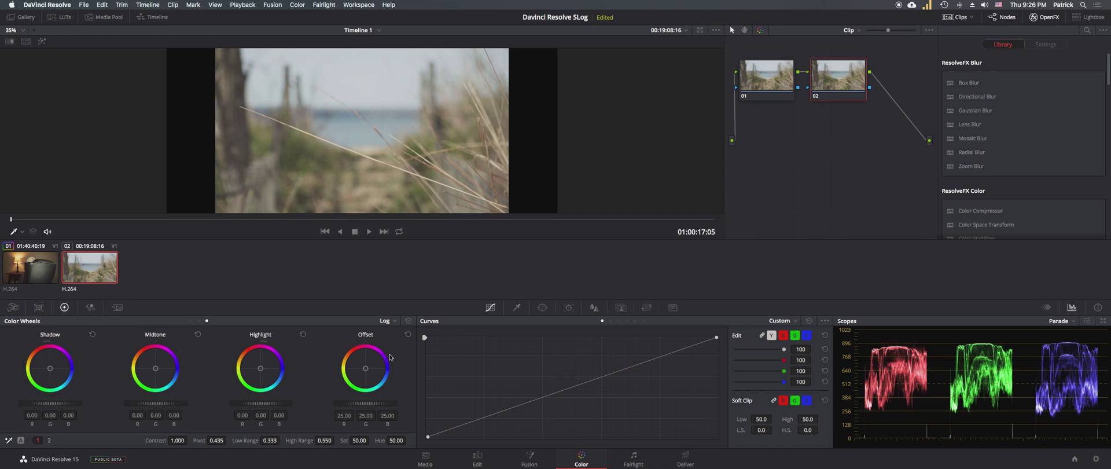
{"action": "left_click_drag", "start_coordinate": [381, 407], "coordinate": [269, 404]}
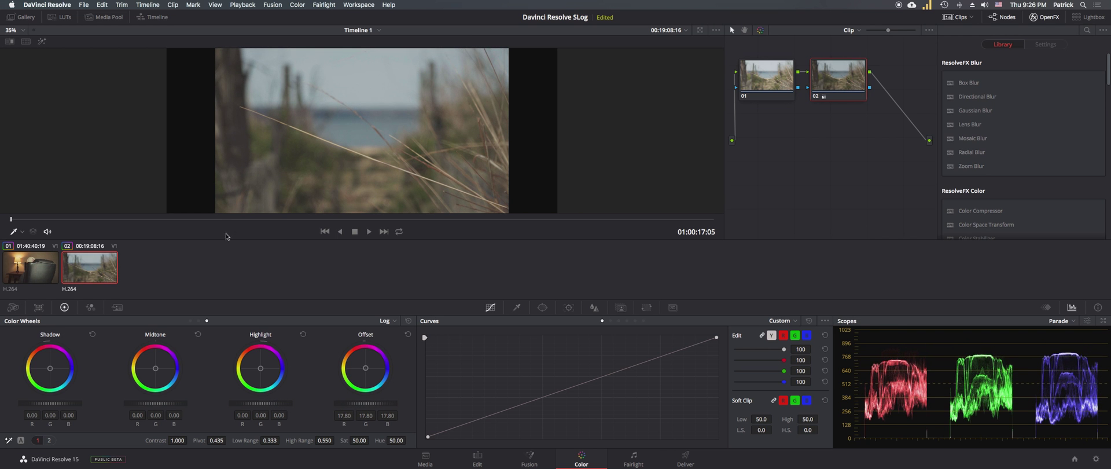
Step: Raise the beach clip's Highlight to 0.89, then append C0084.MP4 to the timeline end
{"action": "left_click_drag", "start_coordinate": [215, 220], "coordinate": [329, 219]}
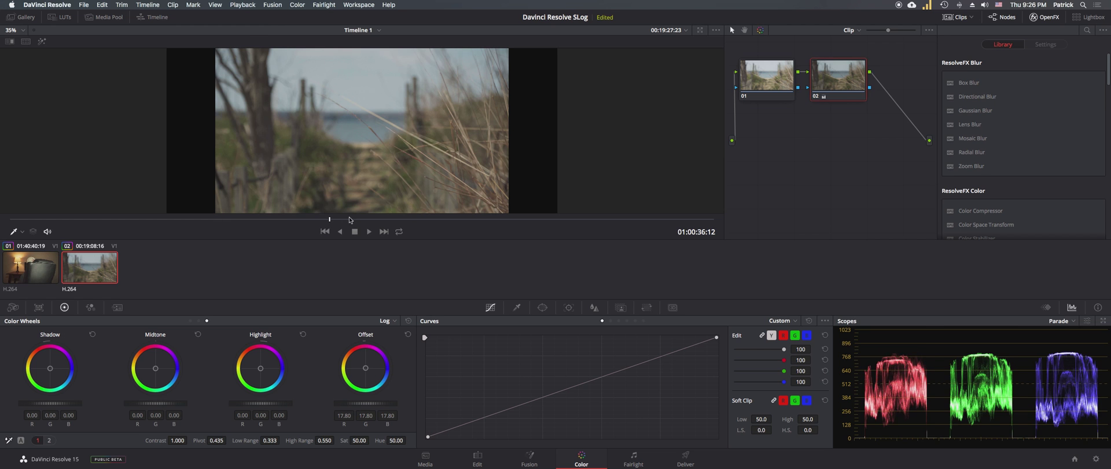
{"action": "left_click", "coordinate": [399, 219]}
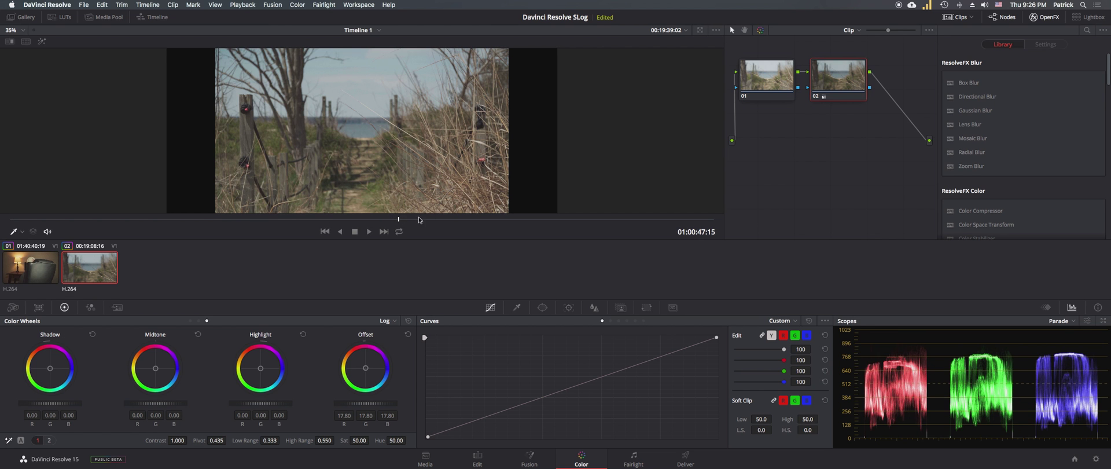
{"action": "left_click", "coordinate": [484, 219]}
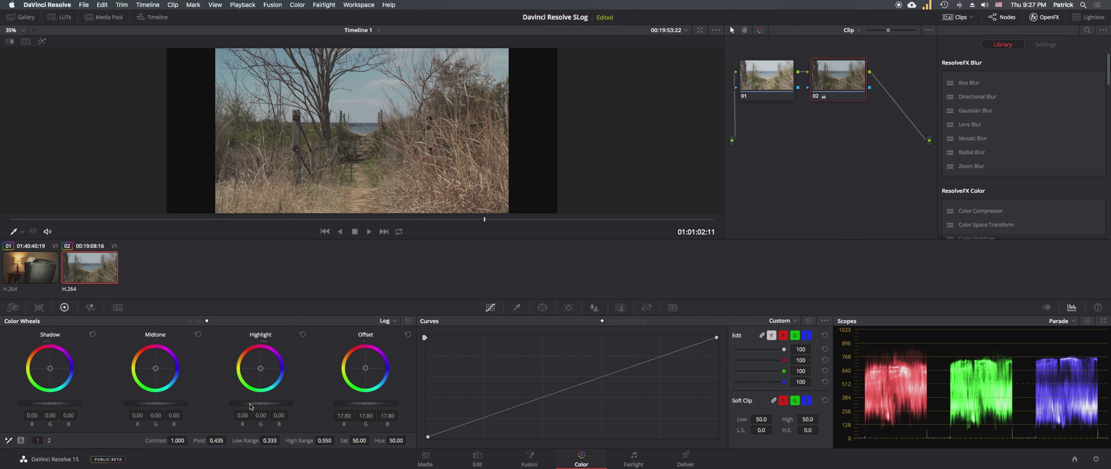
{"action": "mouse_move", "coordinate": [255, 403]}
{"action": "left_mouse_down"}
{"action": "mouse_move", "coordinate": [292, 403]}
{"action": "mouse_move", "coordinate": [257, 403]}
{"action": "mouse_move", "coordinate": [270, 404]}
{"action": "left_mouse_up"}
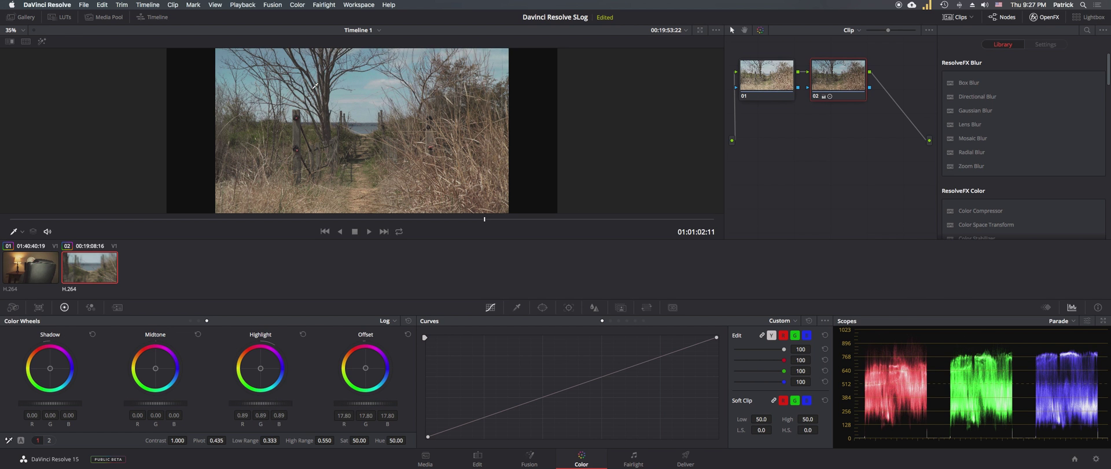
{"action": "left_click", "coordinate": [485, 456]}
{"action": "left_click_drag", "start_coordinate": [210, 50], "coordinate": [503, 327]}
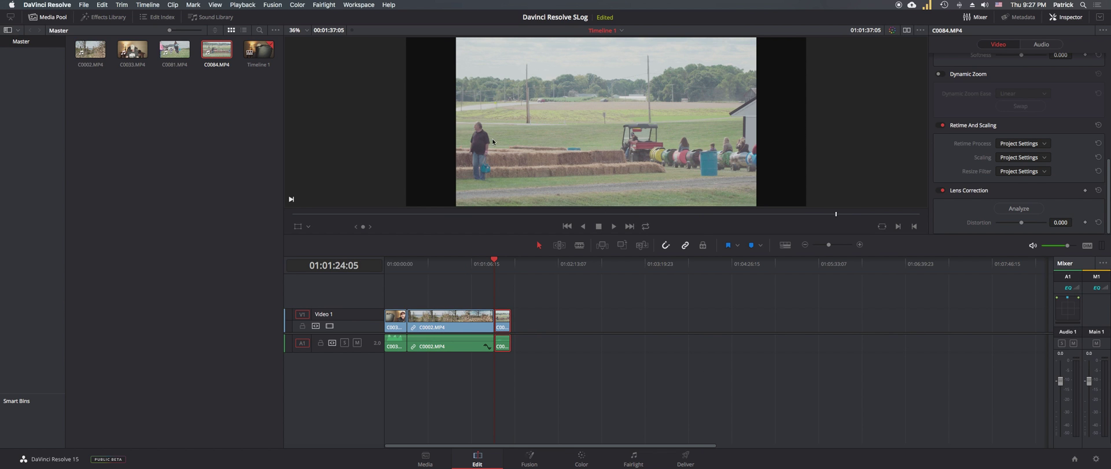
Step: Fit all three clips in the timeline view and scrub through C0084.MP4
{"action": "key", "text": "shift+z"}
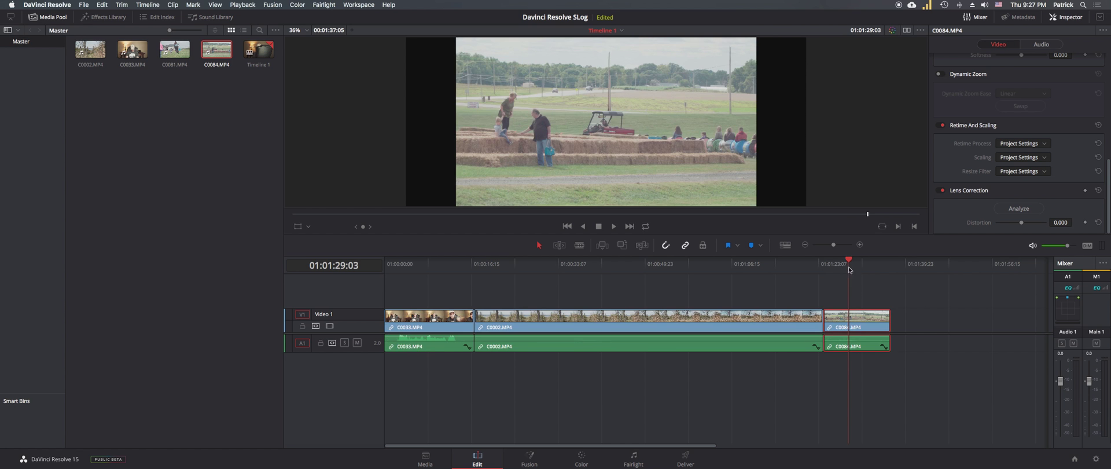
{"action": "left_click_drag", "start_coordinate": [867, 267], "coordinate": [837, 266]}
Step: Add a serial node to the farm-field clip, lower Offset and raise Highlight to 2.61
{"action": "left_click", "coordinate": [581, 459]}
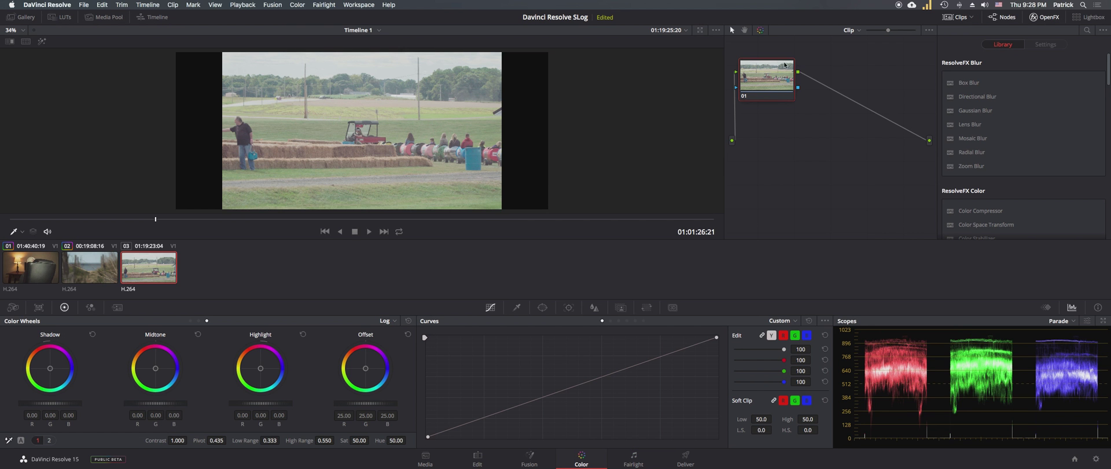
{"action": "right_click", "coordinate": [764, 75]}
{"action": "key", "text": "alt+s"}
{"action": "left_click_drag", "start_coordinate": [365, 404], "coordinate": [354, 403]}
{"action": "left_click", "coordinate": [74, 221]}
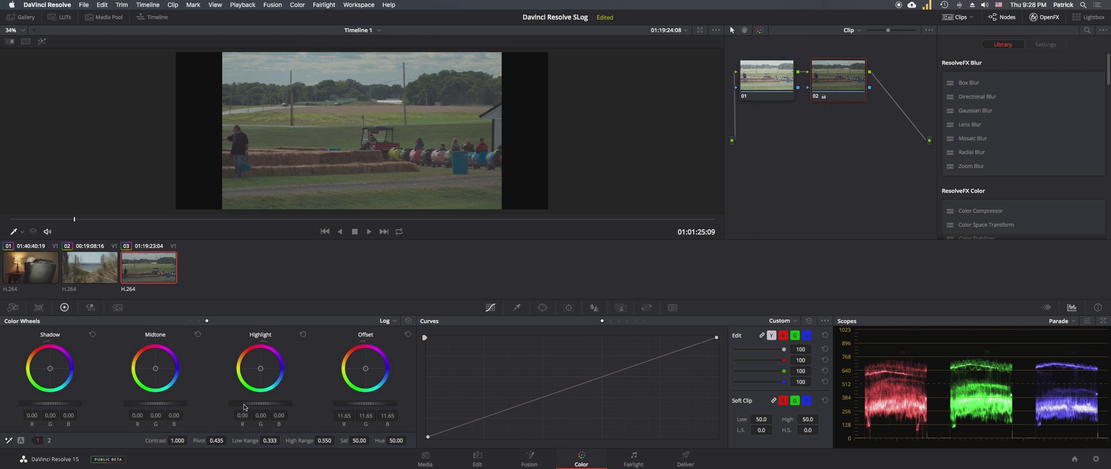
{"action": "left_click_drag", "start_coordinate": [247, 403], "coordinate": [292, 407]}
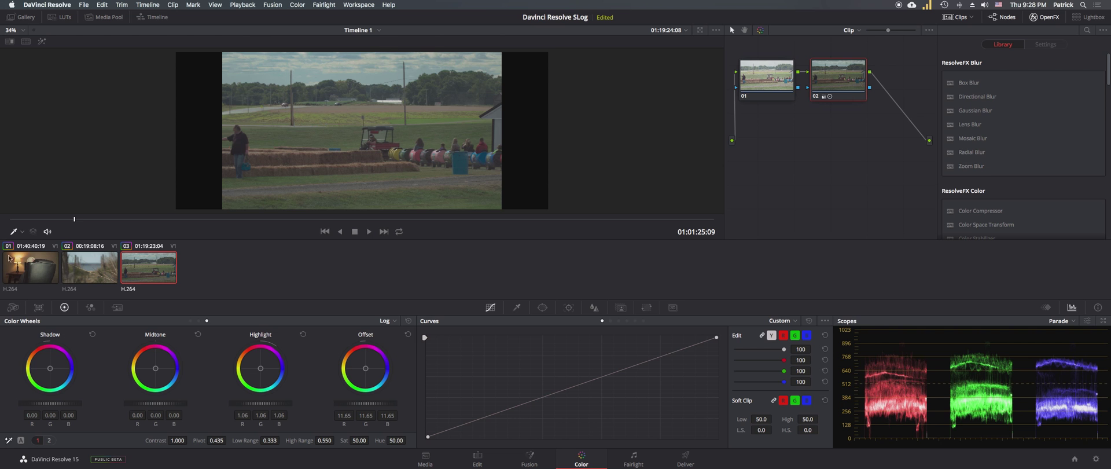
Step: Play back the field clip, nudge Offset down to 6.50, then select the man-in-chair clip
{"action": "left_click", "coordinate": [20, 220]}
{"action": "key", "text": "space"}
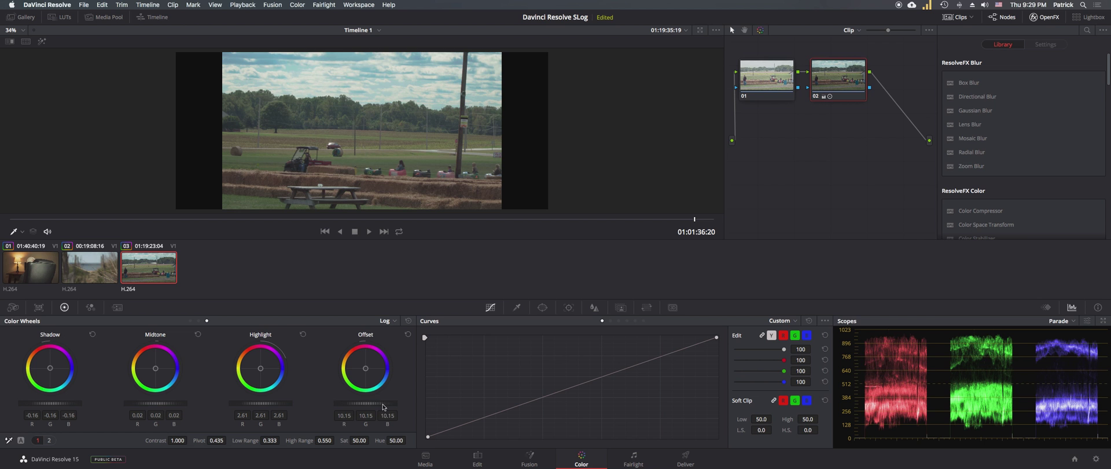
{"action": "left_click_drag", "start_coordinate": [384, 405], "coordinate": [321, 406]}
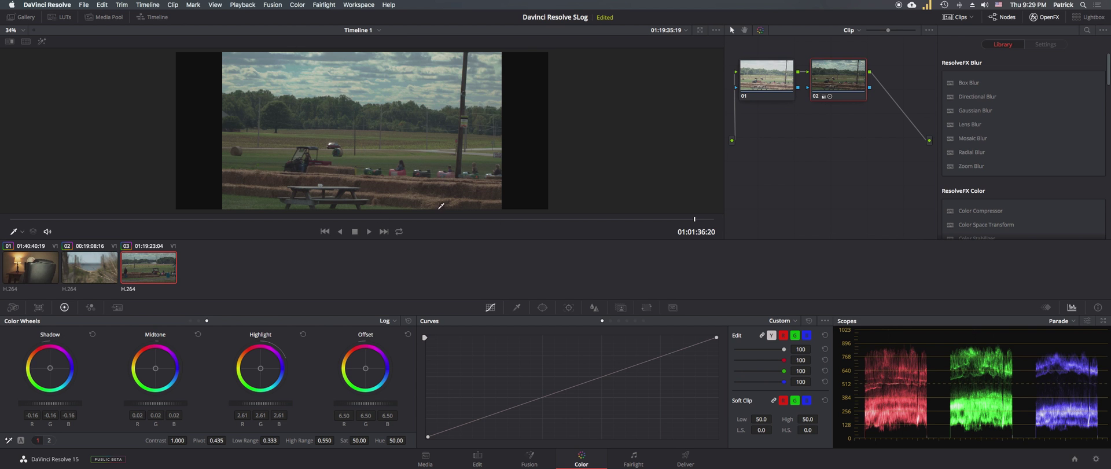
{"action": "left_click", "coordinate": [595, 219]}
{"action": "left_click", "coordinate": [30, 267]}
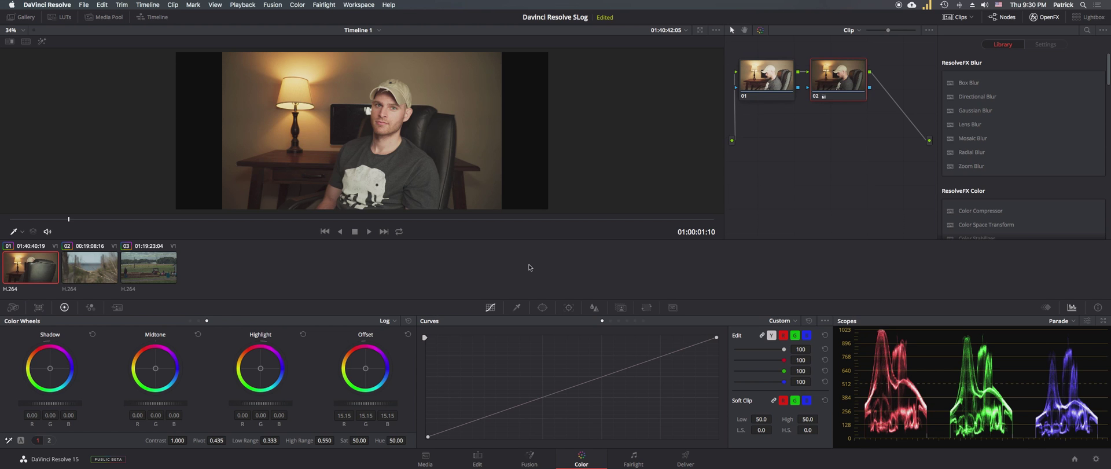
Step: Select the beach grass clip to review its Offset 17.80 and Highlight 0.89 grade
{"action": "left_click", "coordinate": [78, 273]}
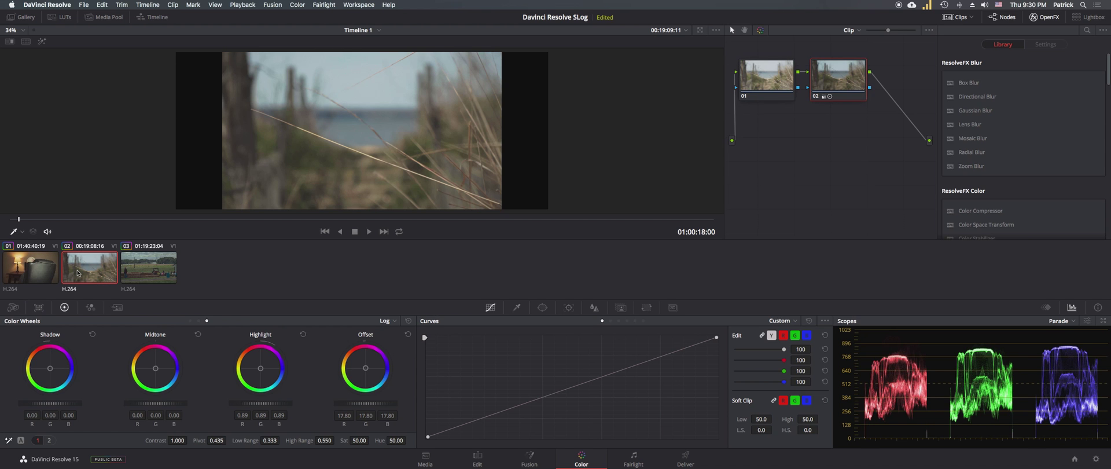